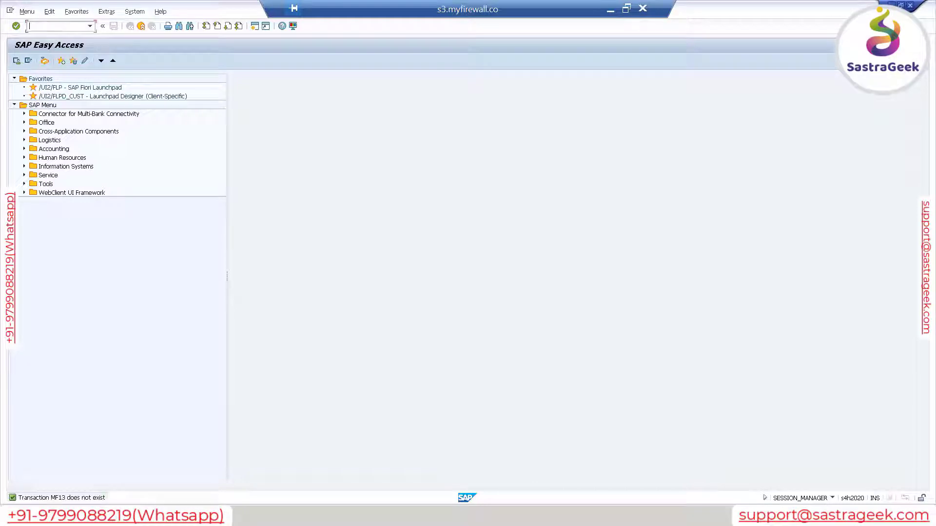
- Open the collective backflush transaction MF42N and return to the SAP Easy Access screen
text(mf42n)
key(Return)
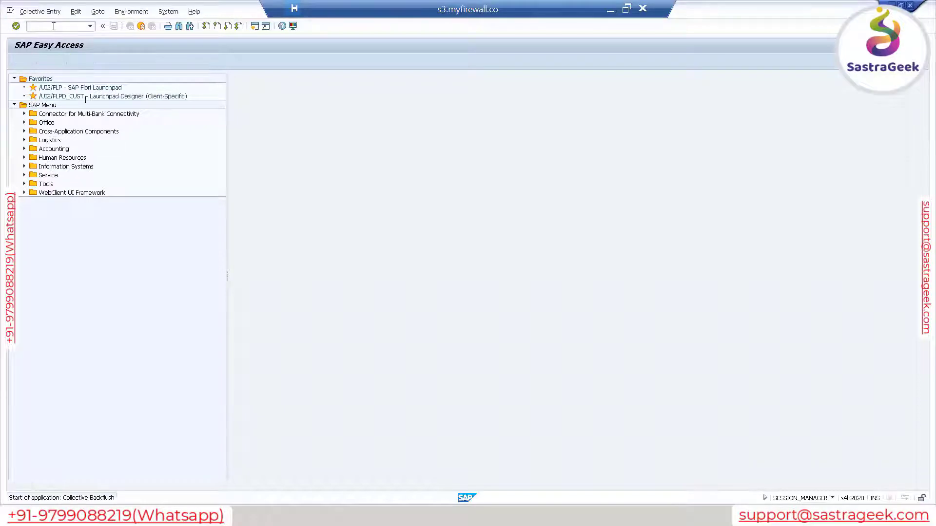
click(130, 26)
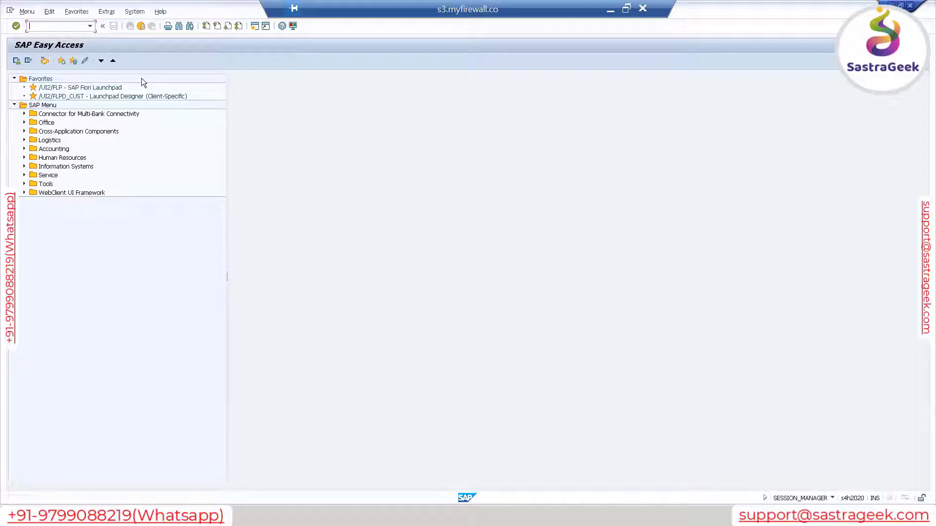
click(91, 27)
click(69, 28)
- Expand Logistics in the SAP menu, view the Production subfolders, and collapse Production again
click(24, 140)
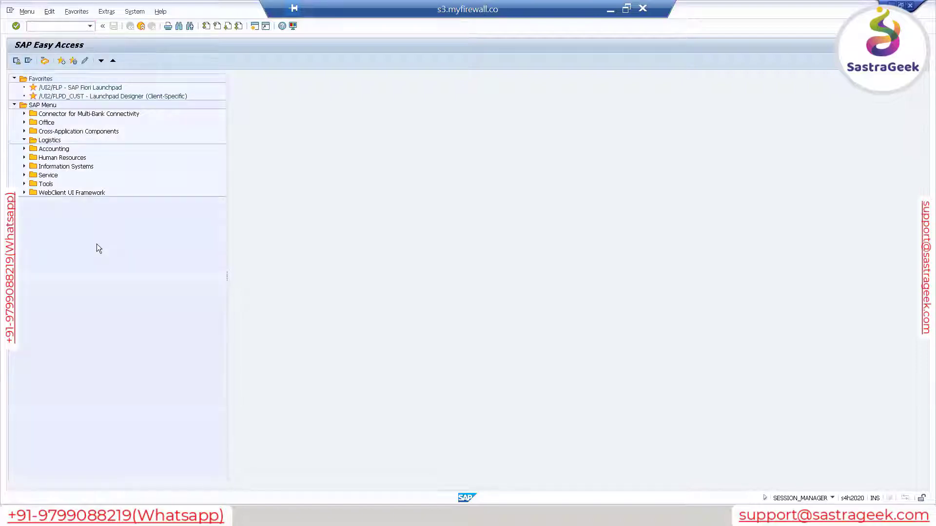
click(64, 212)
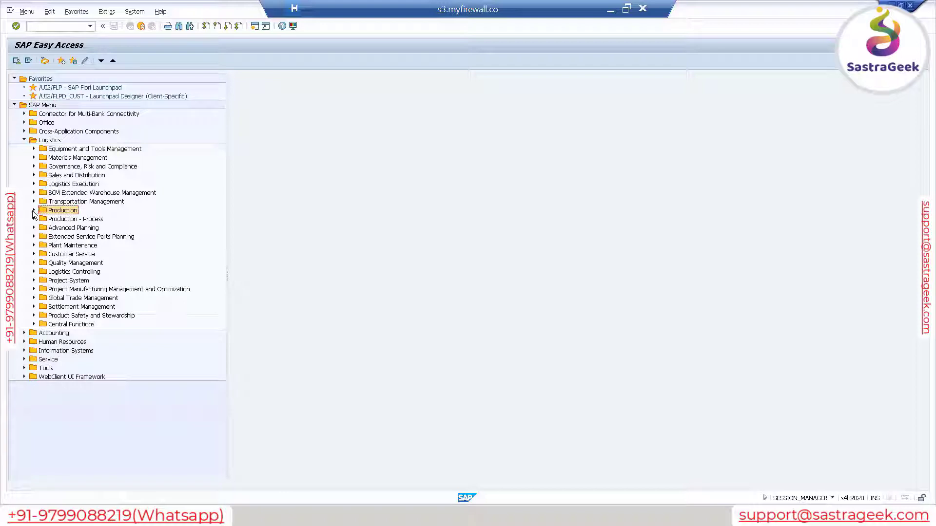
click(34, 211)
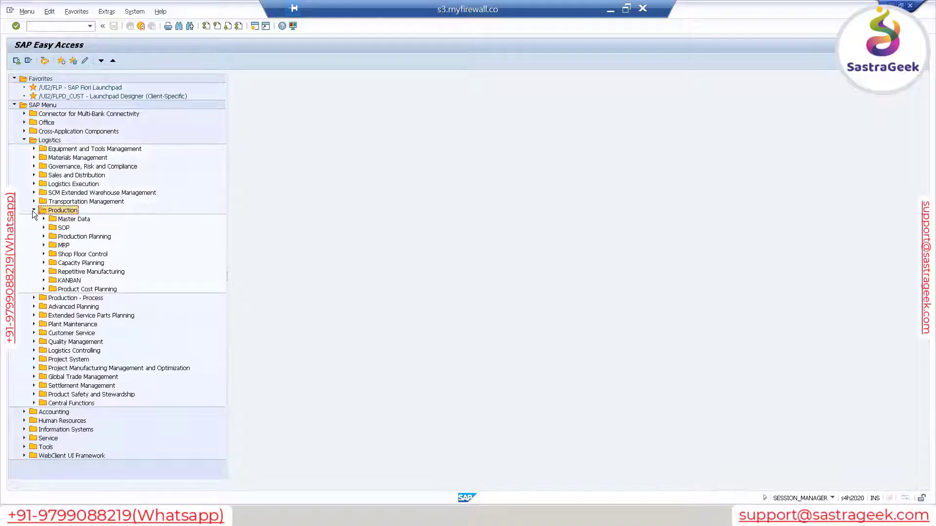
click(34, 210)
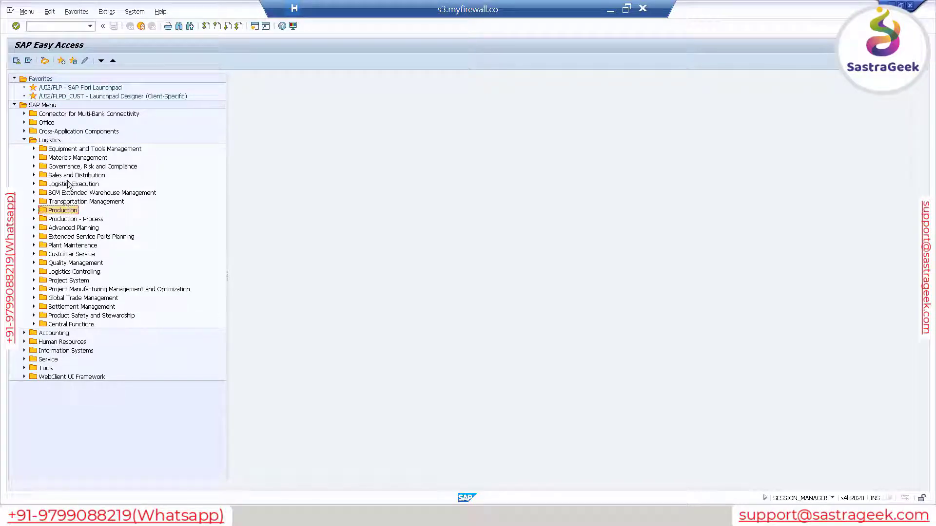
click(82, 246)
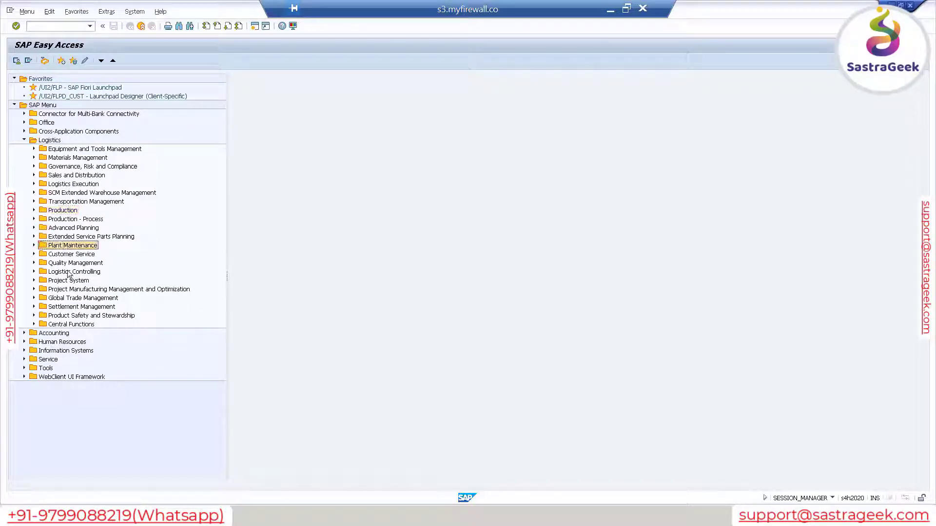
- Expand Production, its Repetitive Manufacturing folder and the Master Data subfolder in the SAP menu
click(34, 211)
click(82, 237)
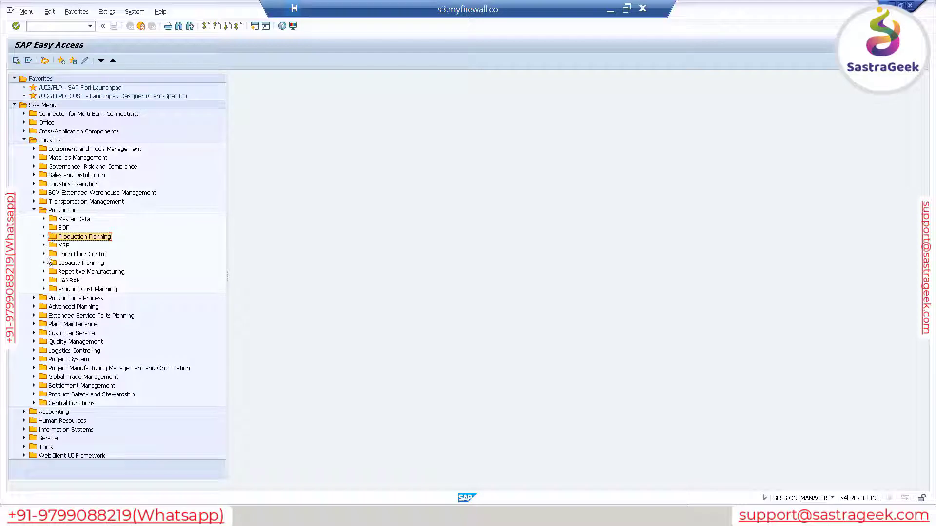
click(44, 271)
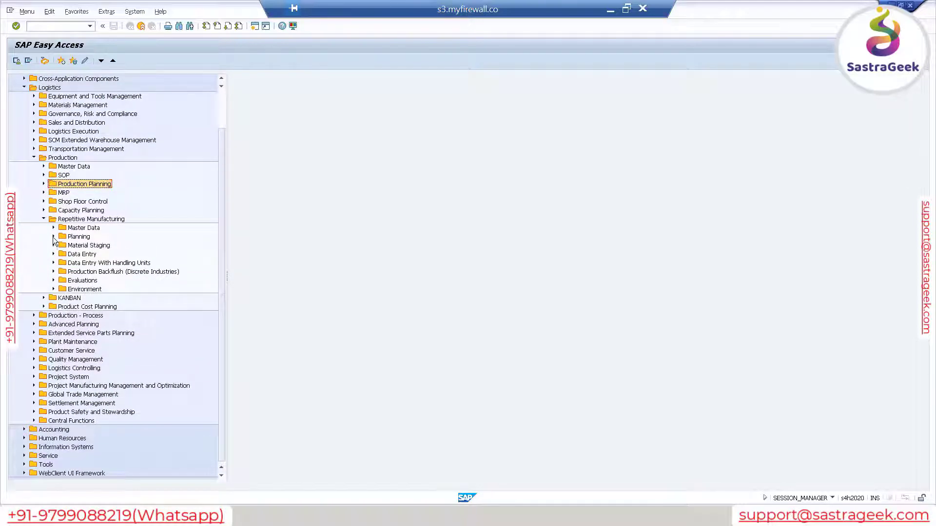
click(53, 236)
click(54, 236)
click(54, 228)
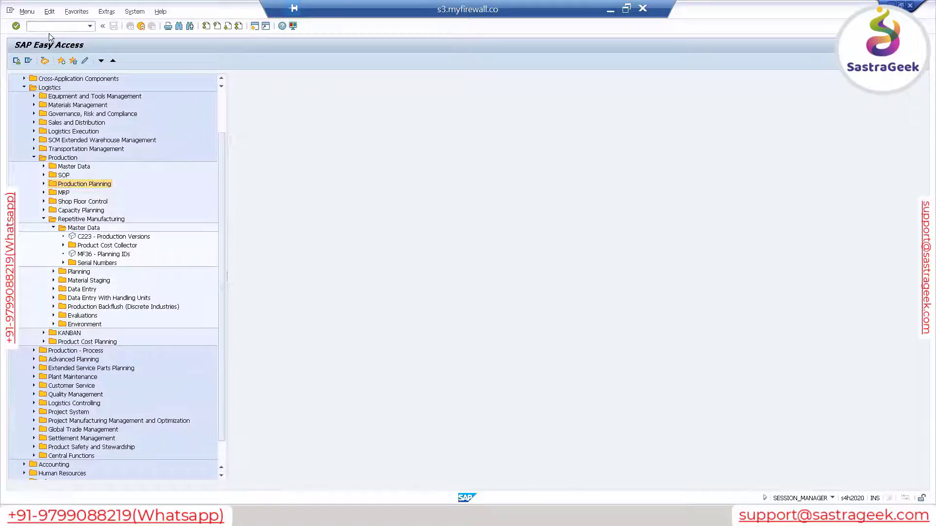
- Run transaction OPJ2 to view the goods movement stock/batch determination settings, and return to the SAP menu
key(Return)
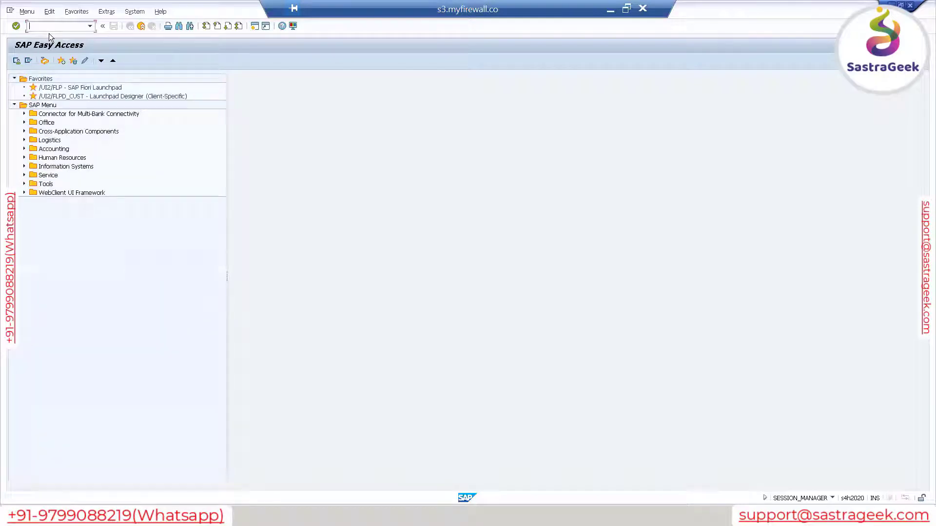
text(opj2)
key(Return)
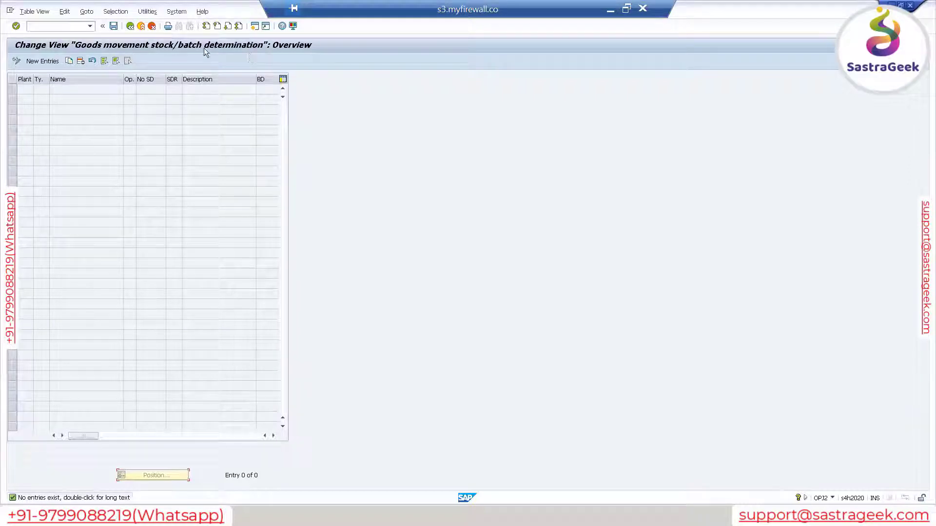
click(134, 27)
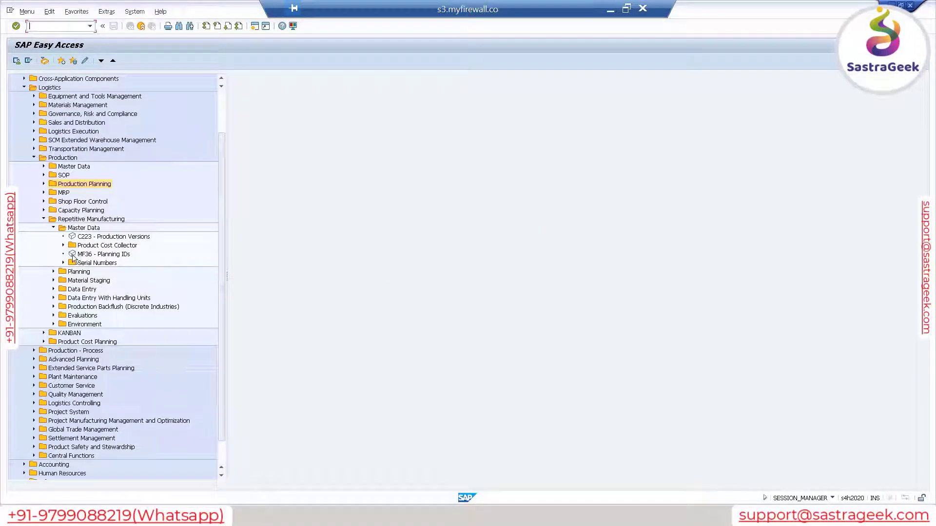
- Expand Material Staging and Production Backflush (Discrete Industries) with its Product Cost Collector to examine the repetitive manufacturing transactions
click(53, 281)
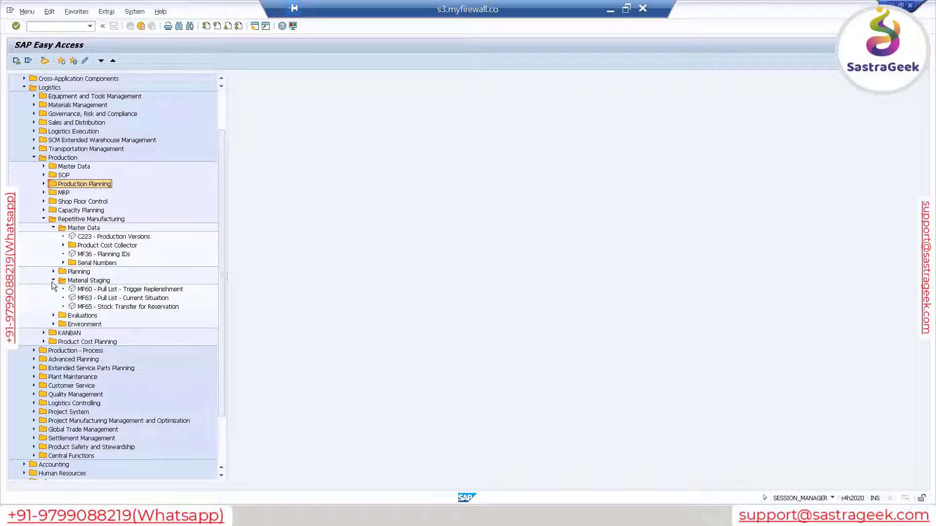
click(108, 289)
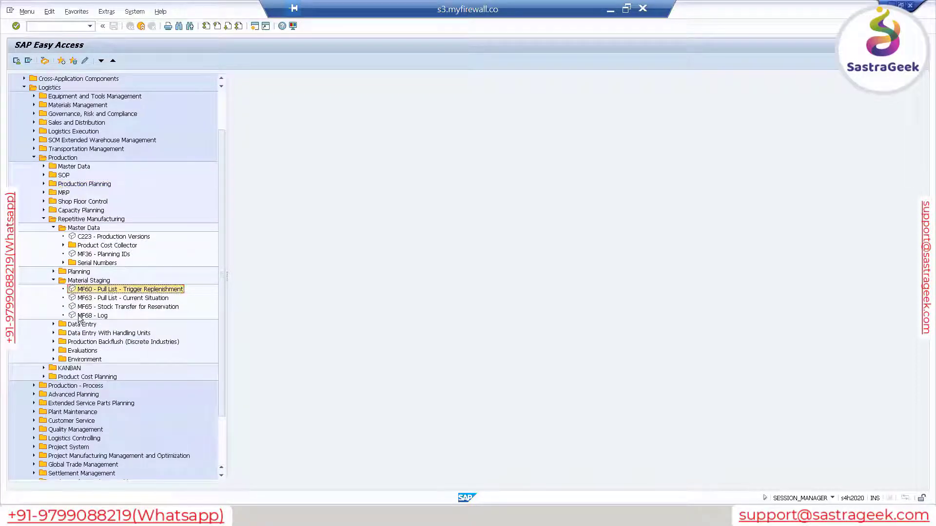
click(54, 342)
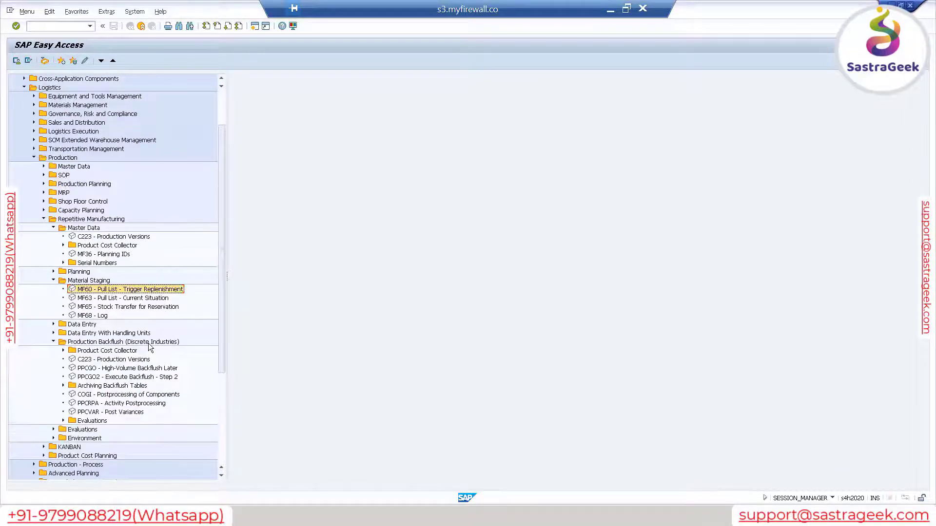
scroll(148, 342, down, 1)
scroll(148, 344, down, 1)
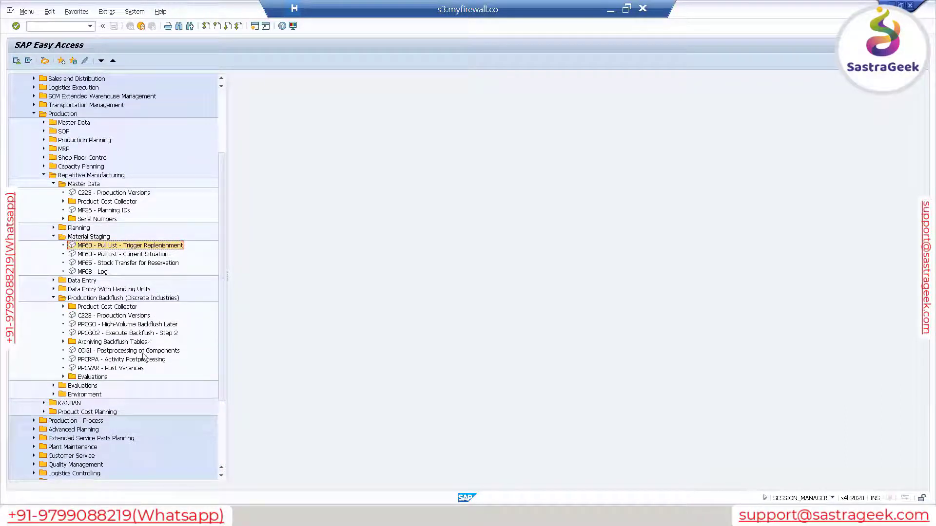
click(63, 307)
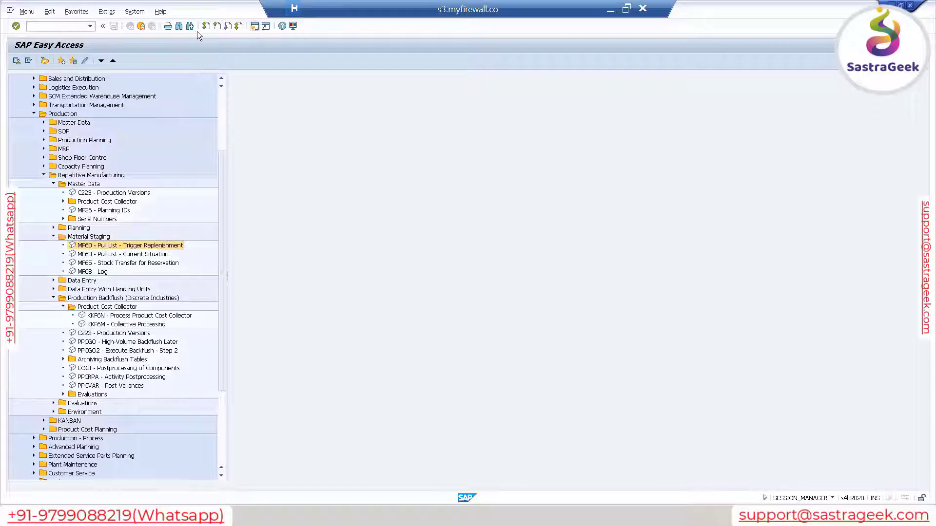
- Reset the session with /n and start transaction MD04 for the stock/requirements list
click(50, 30)
text(/n)
key(Return)
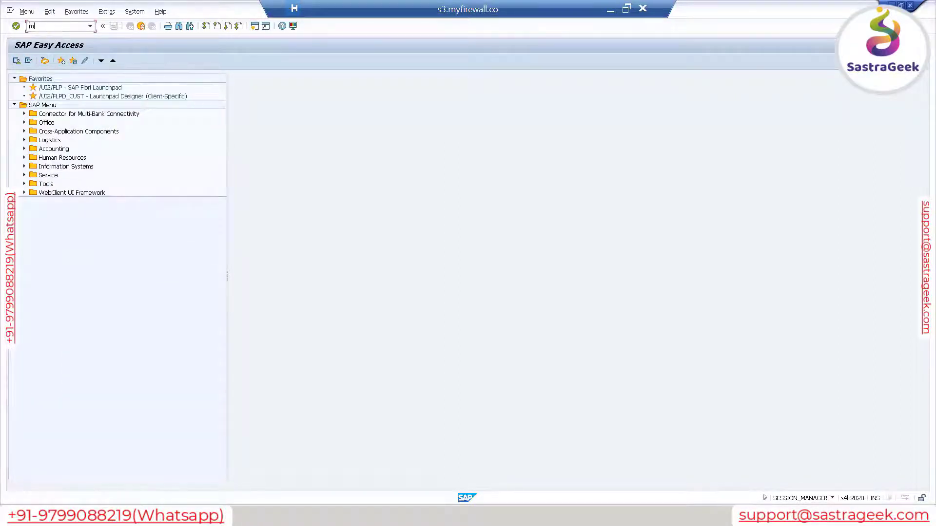
text(md04)
key(Return)
- Clear the material entry and display the stock/requirements list for material FG_REM_001
key(BackSpace)
key(BackSpace)
key(BackSpace)
key(BackSpace)
key(BackSpace)
key(BackSpace)
key(BackSpace)
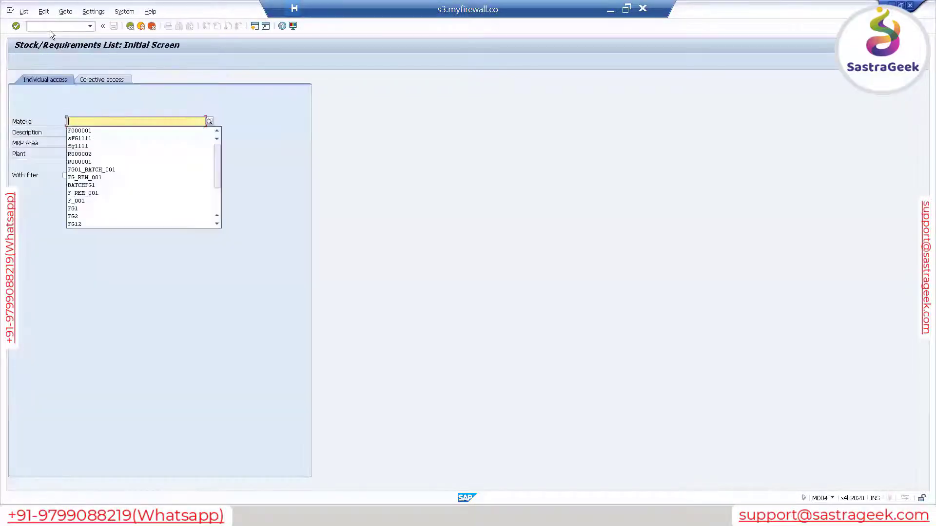
click(99, 177)
key(Return)
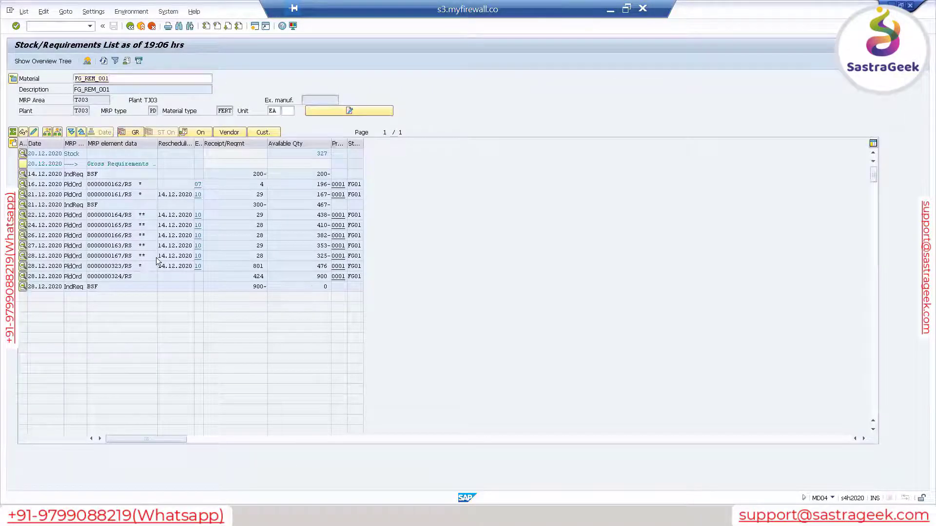
- Display the planned order dated 16.12.2020 and open the rate routing referenced in its master data
click(23, 184)
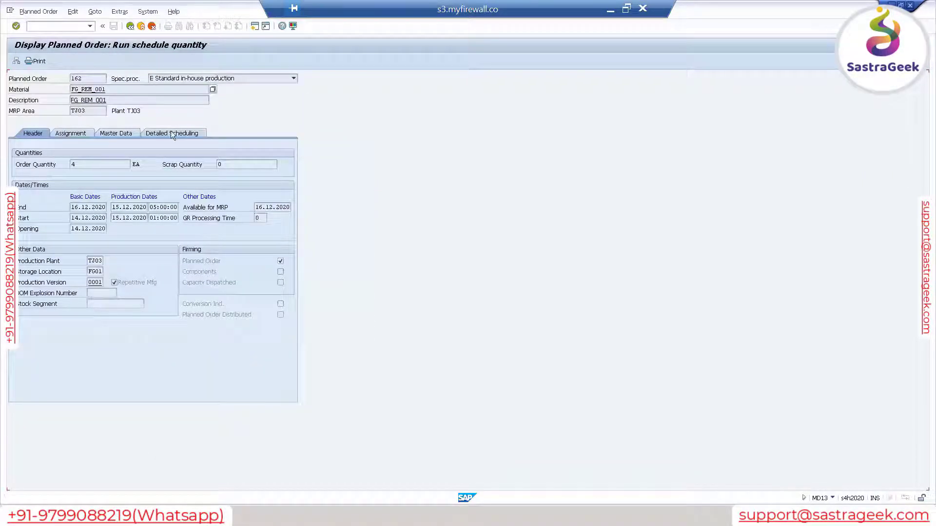
click(16, 62)
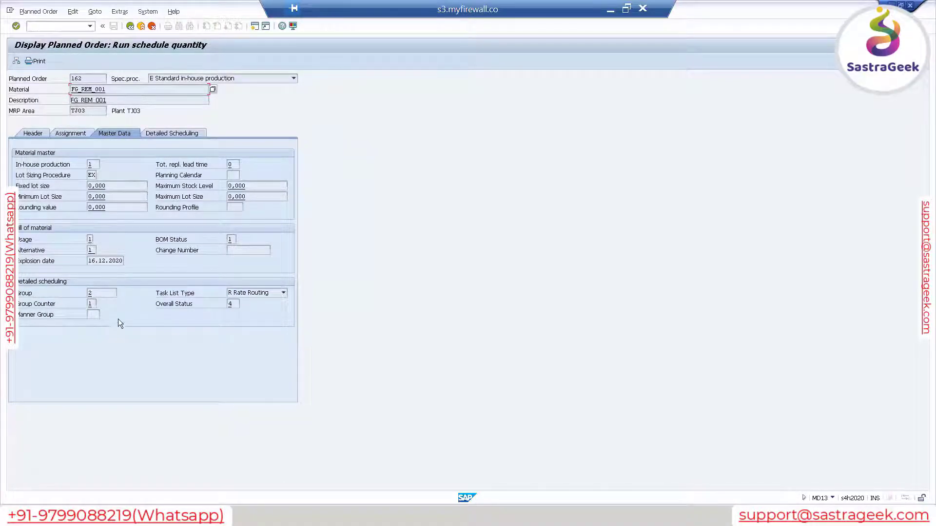
double_click(92, 296)
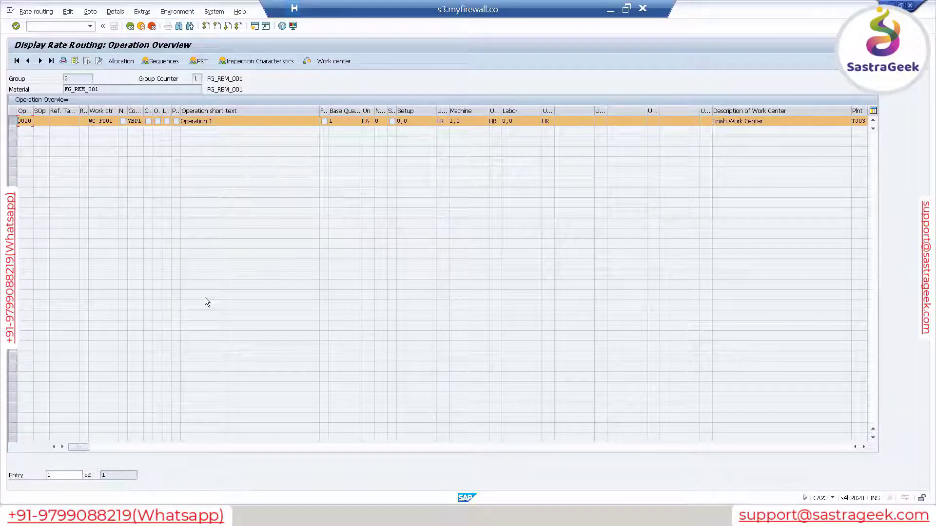
- Check the rate routing's sequence overview and header details, and return to the stock/requirements list
click(161, 61)
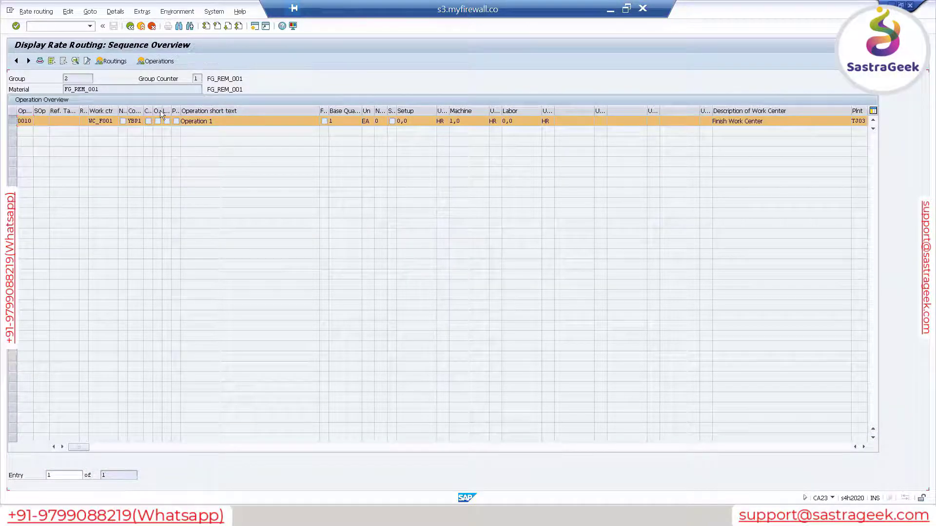
click(130, 26)
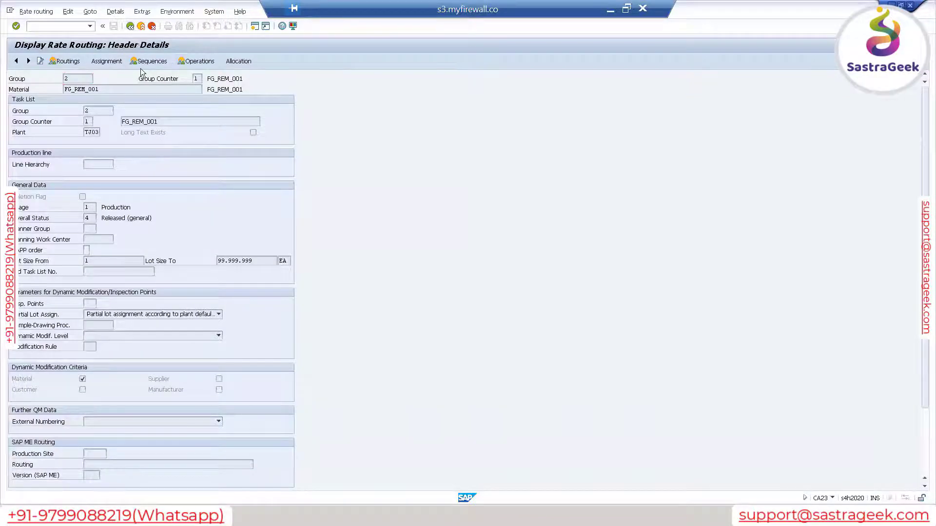
click(129, 25)
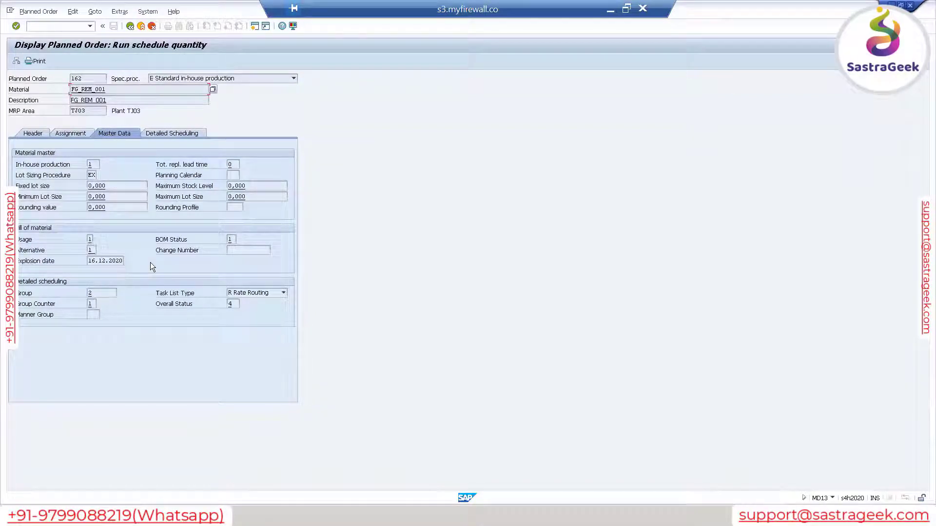
click(130, 27)
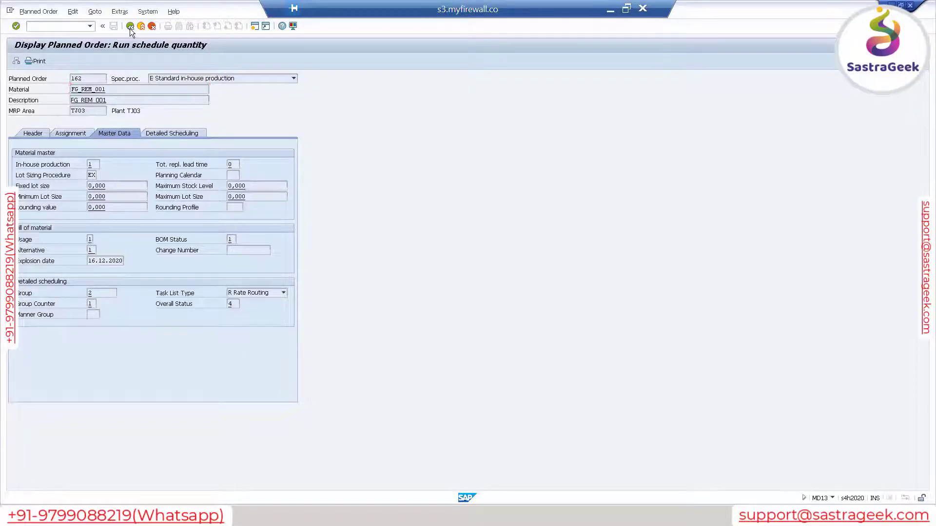
- Open the planned order dated 16.12.2020 in change mode and go to the routing group in its master data
double_click(77, 184)
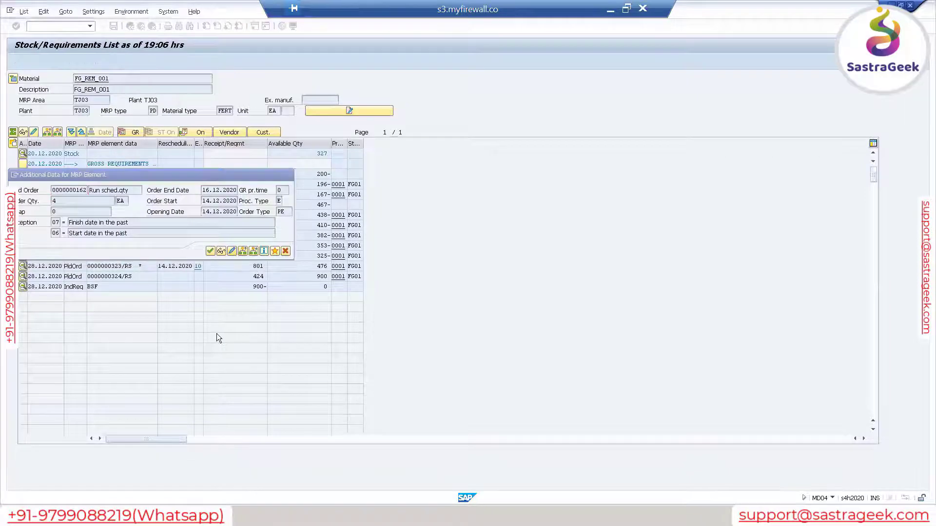
key(F6)
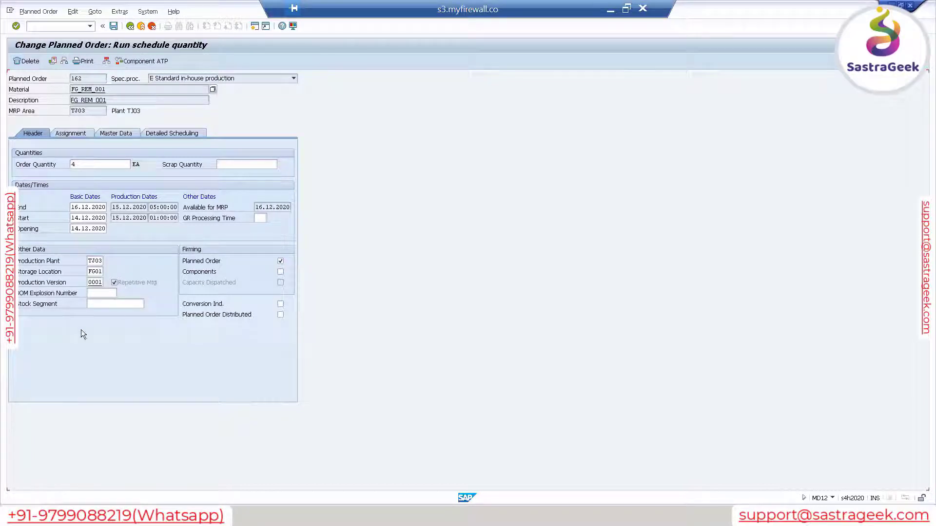
click(124, 134)
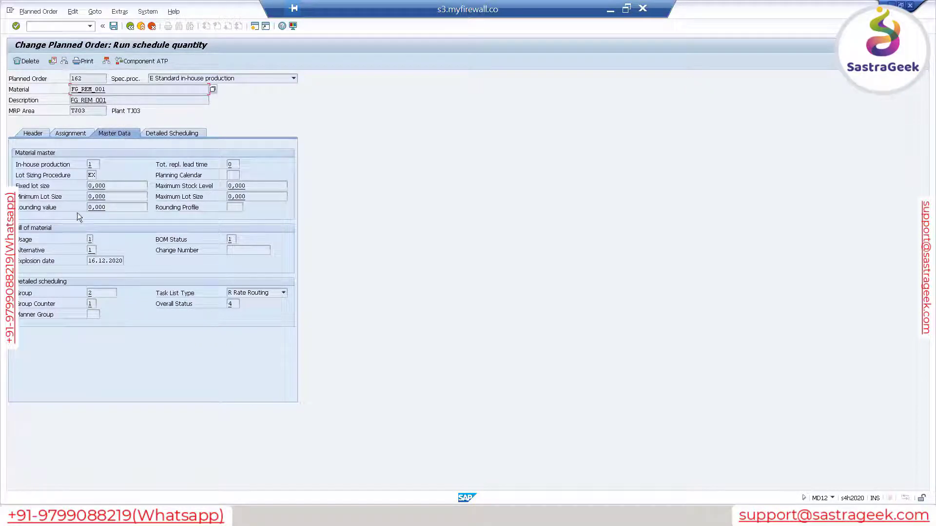
click(91, 294)
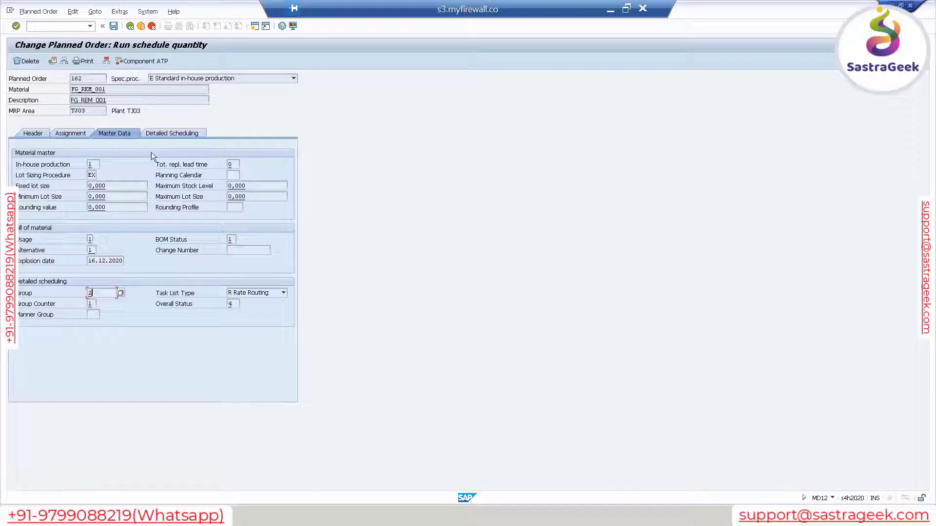
- Display the rate routing from the planned order in change mode, view its sequence overview, and go back
double_click(93, 293)
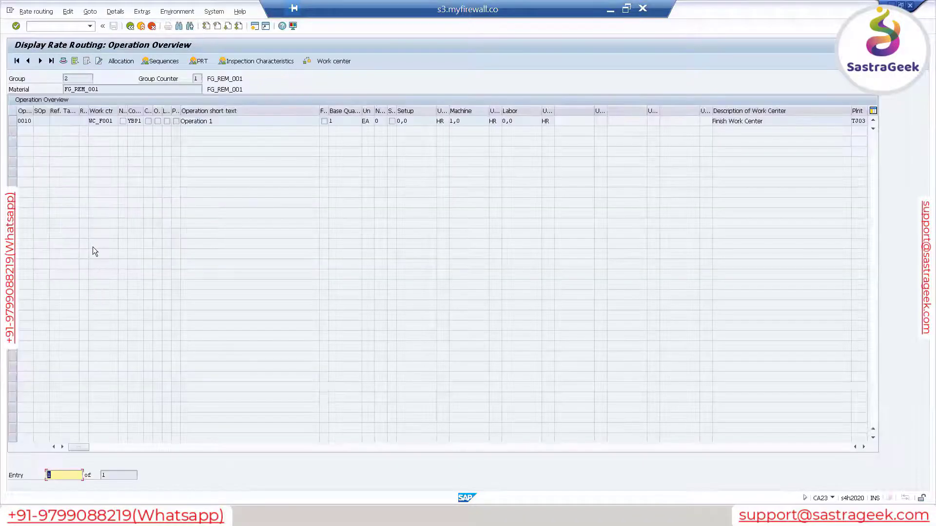
click(161, 61)
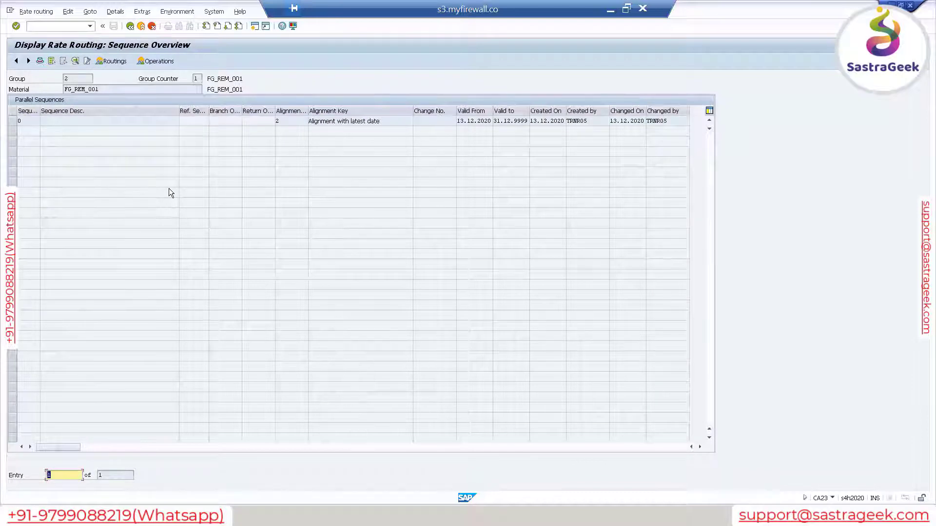
click(132, 28)
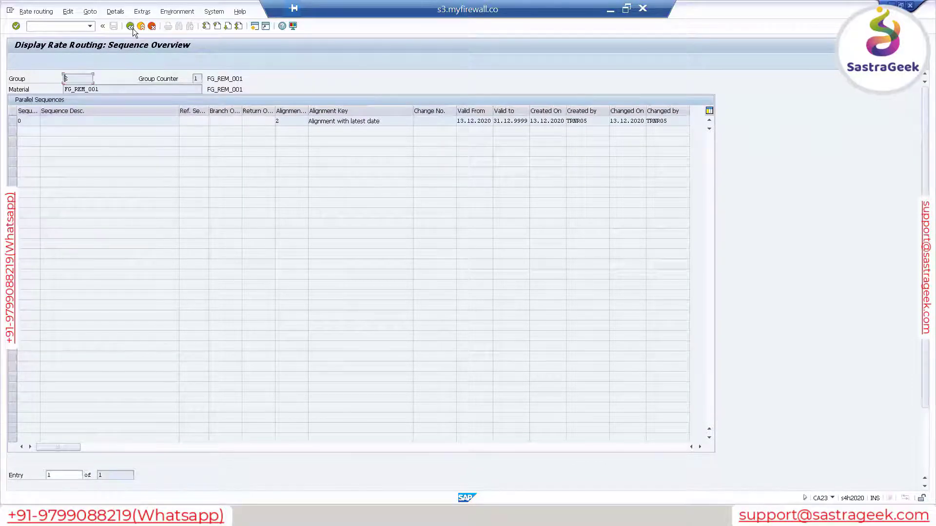
- Leave the rate routing display and load the planned order's data into the REM confirmation by entering its number
click(130, 26)
click(131, 26)
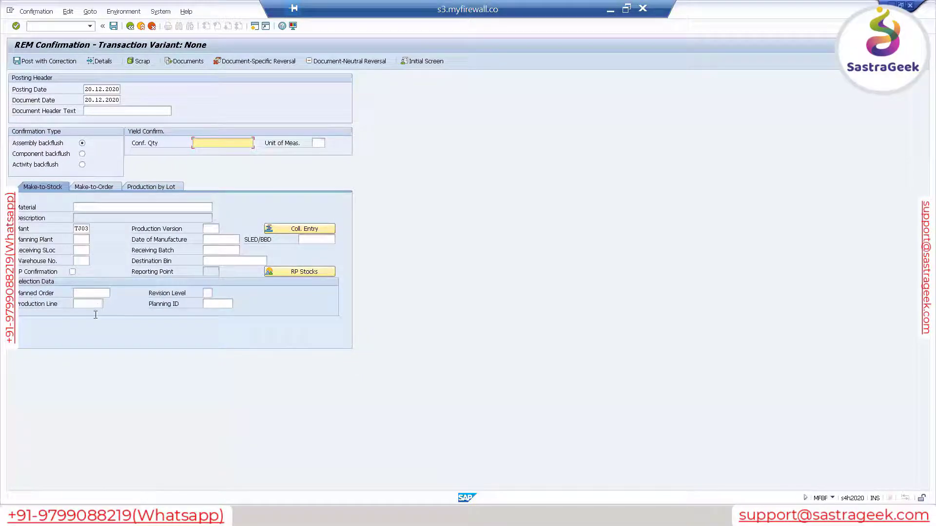
click(86, 294)
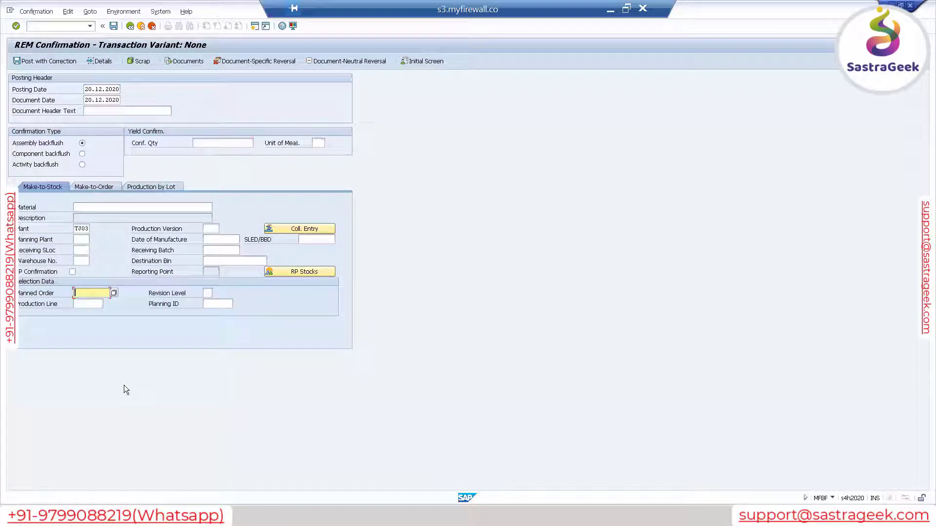
text(162)
key(Return)
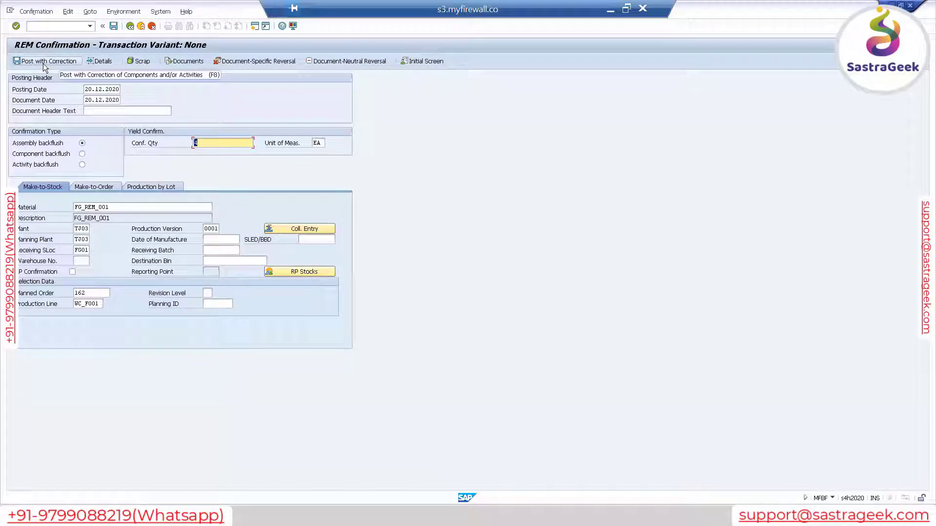
- Switch the confirmation type to Activity backflush and review the operations offered for backflushing actual activities
click(82, 164)
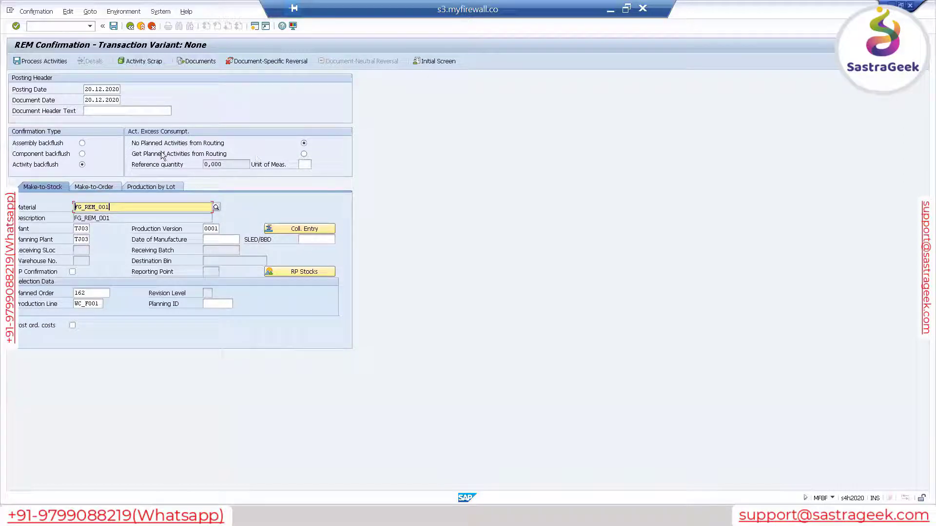
key(Return)
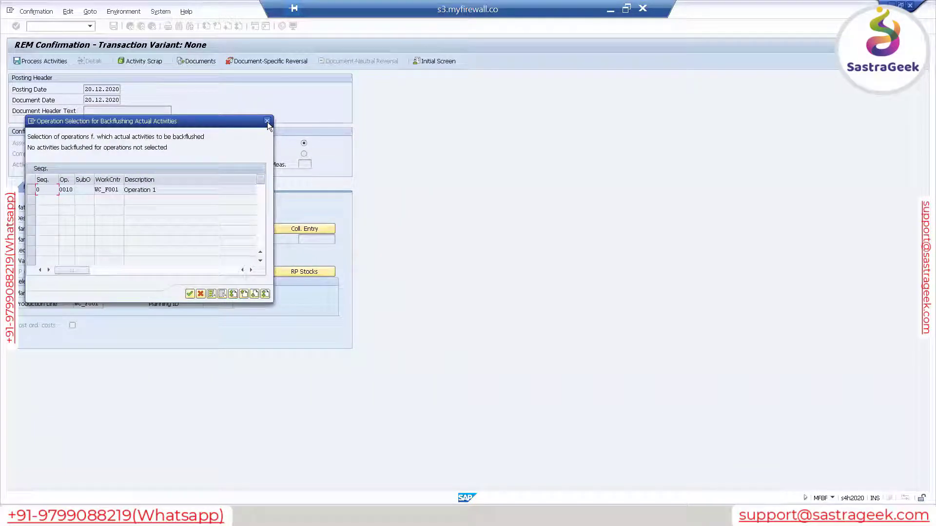
click(267, 121)
click(222, 202)
key(Return)
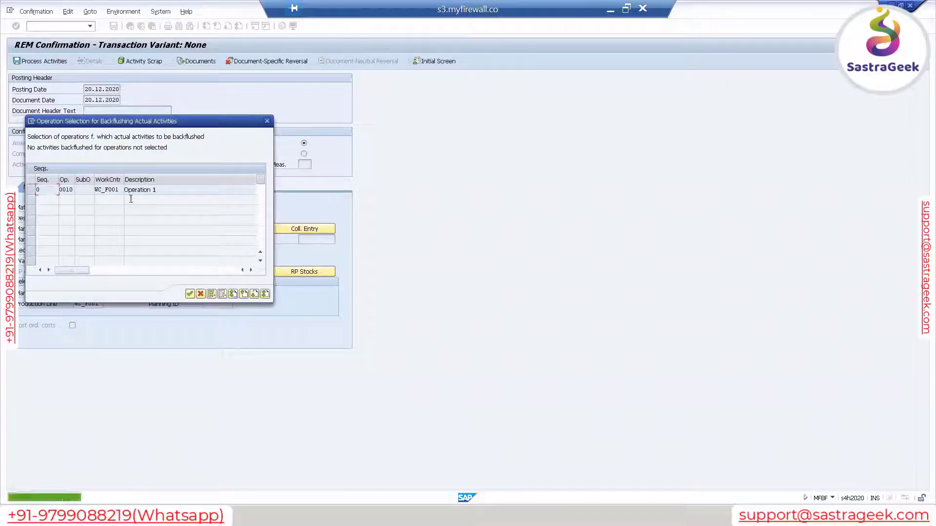
click(251, 270)
click(250, 269)
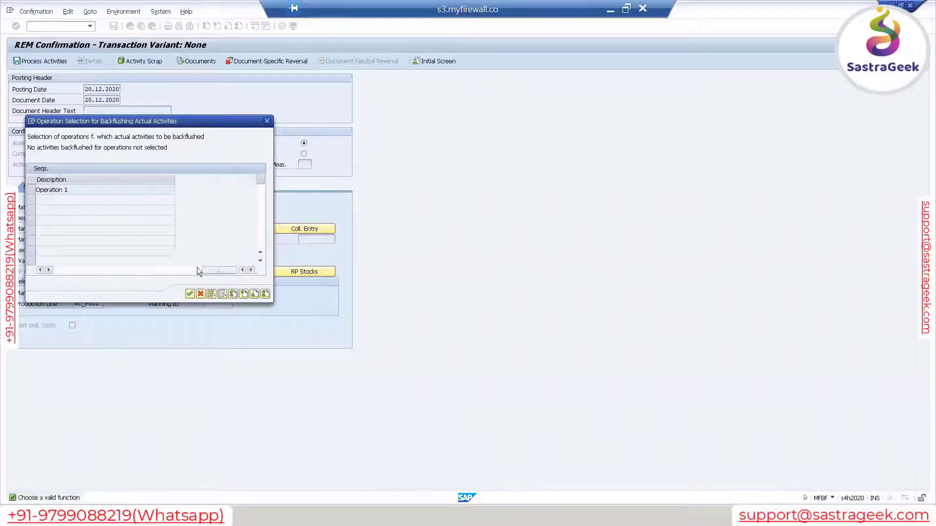
drag(197, 267, 170, 270)
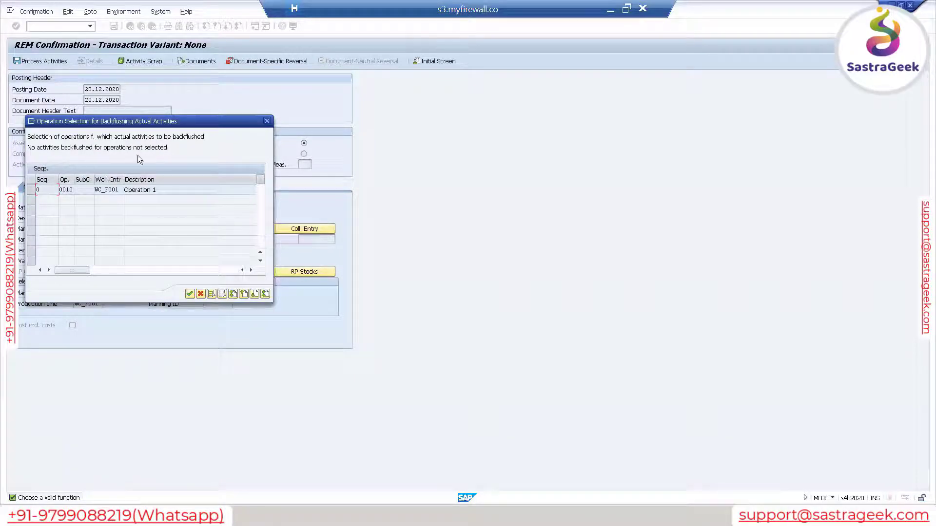
- Select operation 0010 at work center WC_F001 for activity backflushing and terminate the processing without saving
click(30, 191)
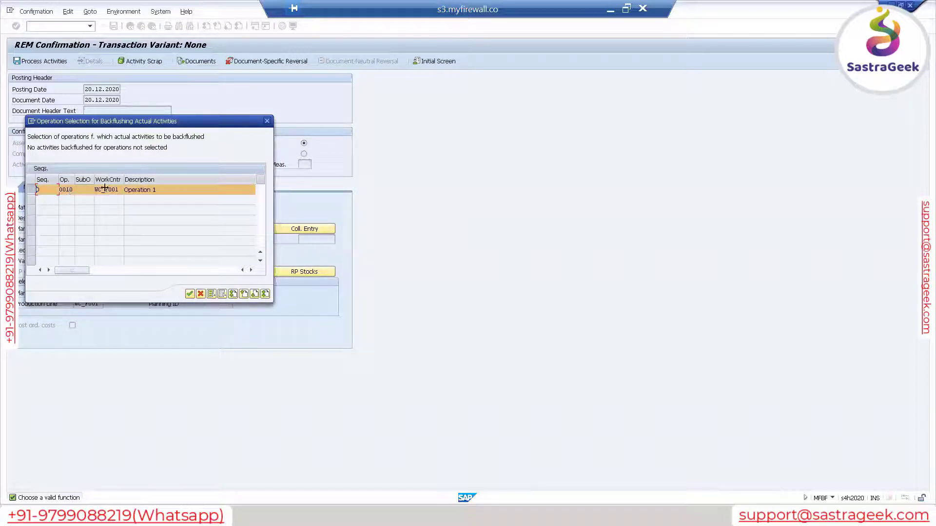
click(267, 122)
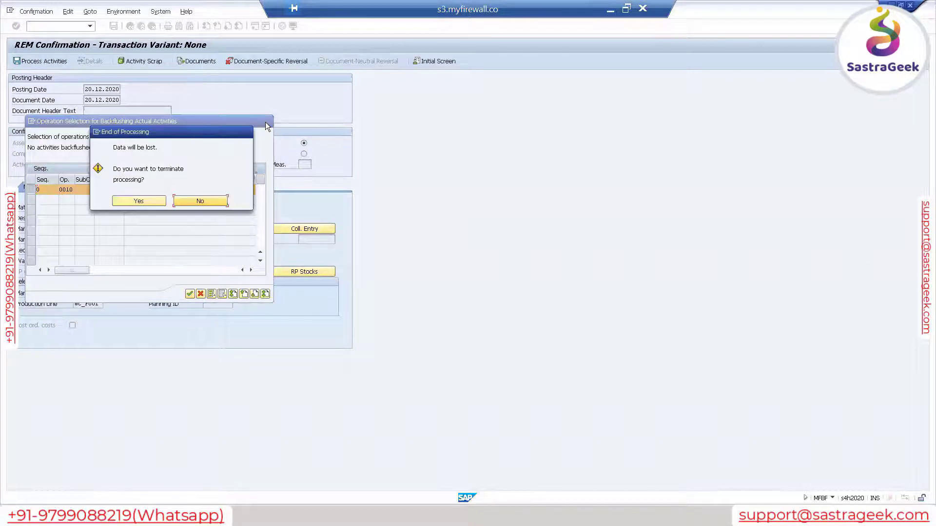
click(206, 200)
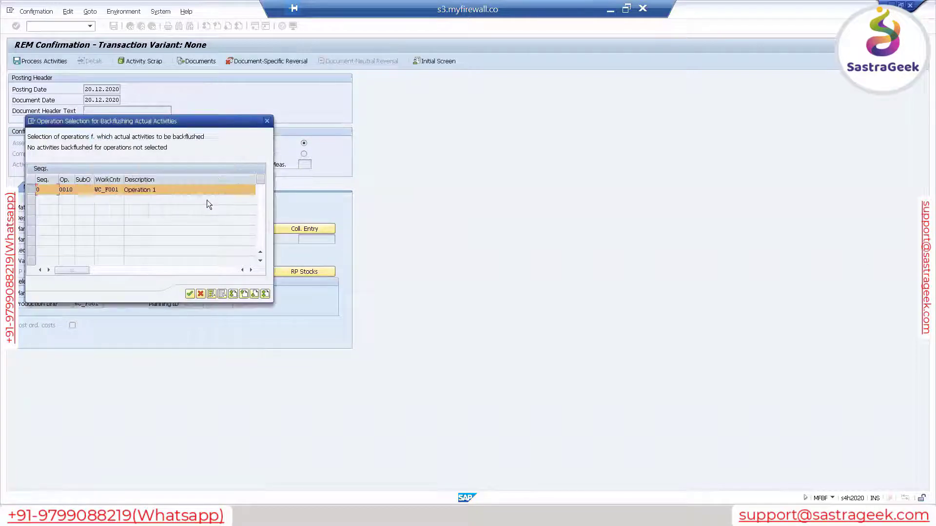
click(266, 121)
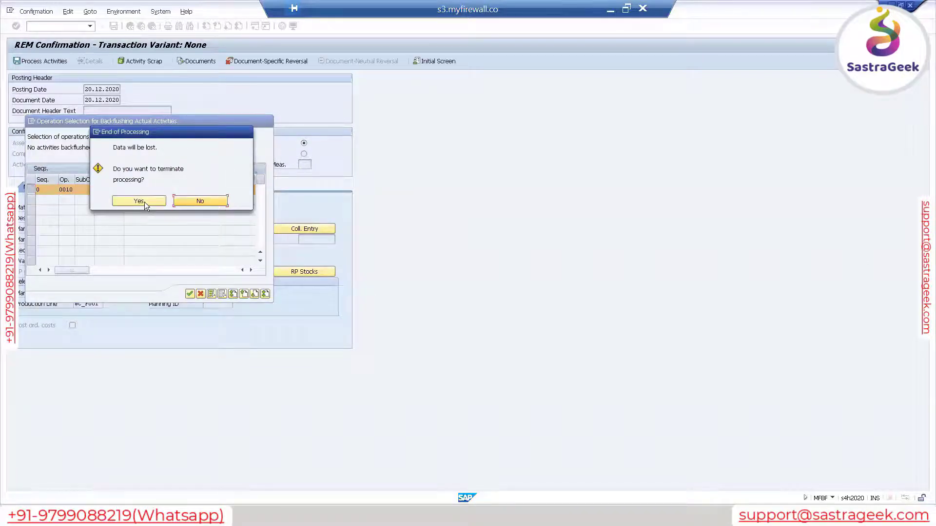
click(139, 202)
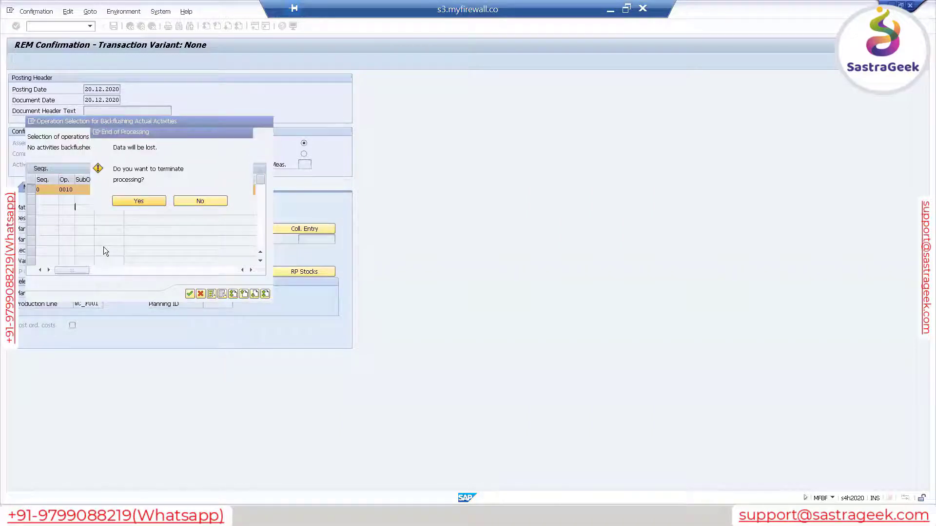
- Try to reload the planned order by its number for activity backflush, and leave the REM confirmation
click(84, 292)
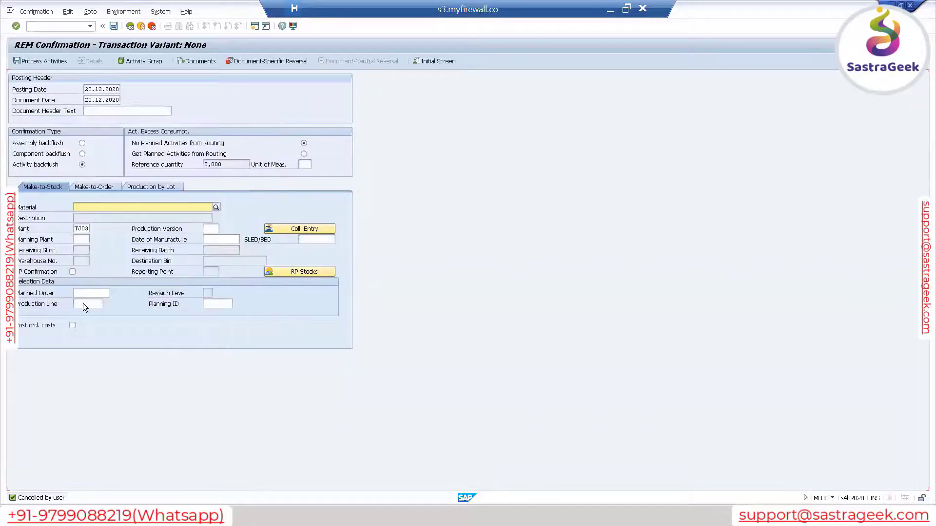
click(83, 302)
key(Return)
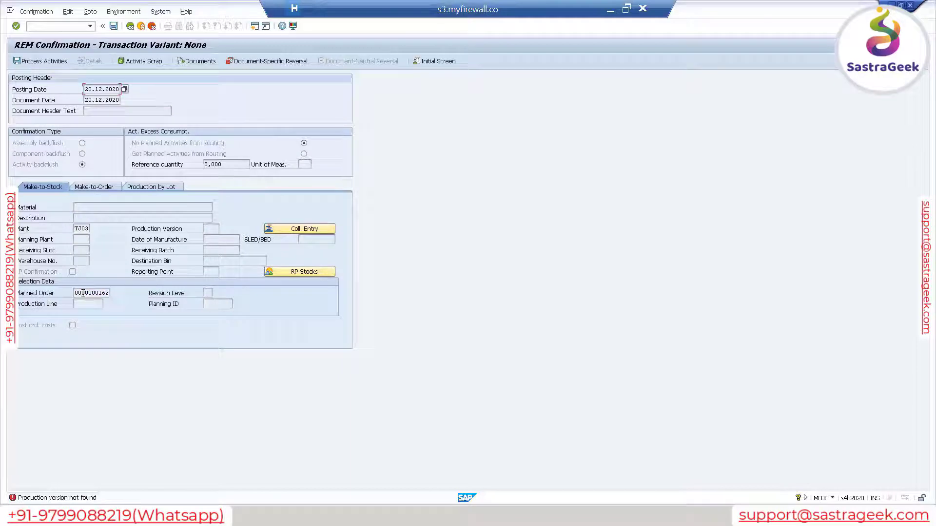
key(F3)
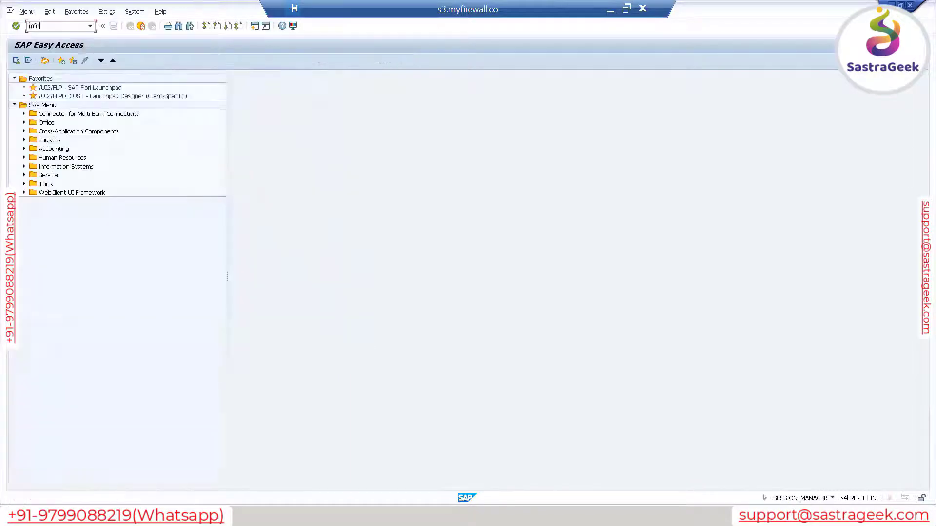
double_click(84, 88)
click(83, 240)
key(ctrl+s)
key(F3)
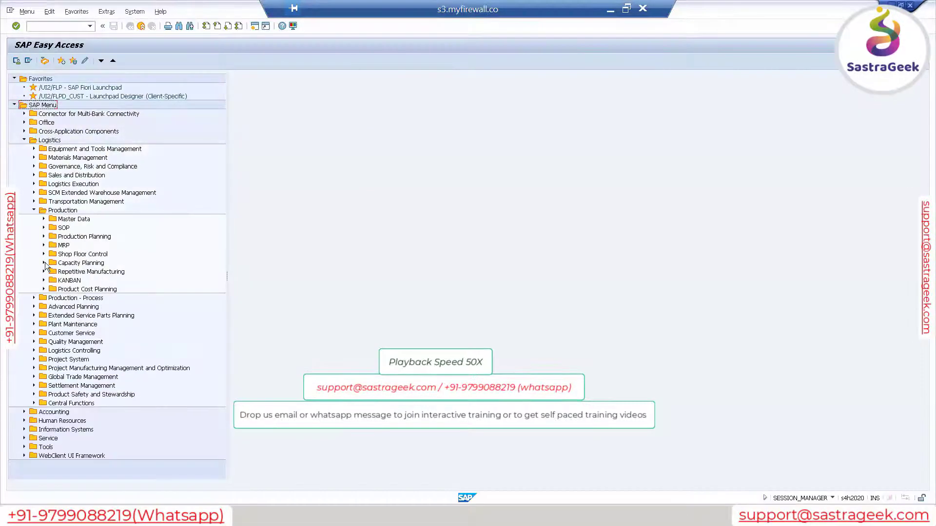
- Examine the order and the Machine hours 1 cost line in the product cost collector of FG_REM_001
double_click(218, 196)
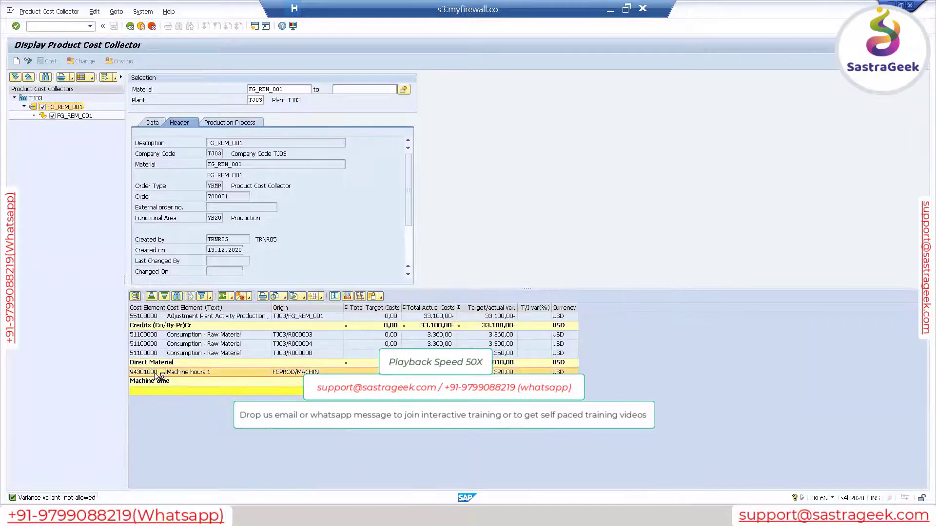
double_click(155, 372)
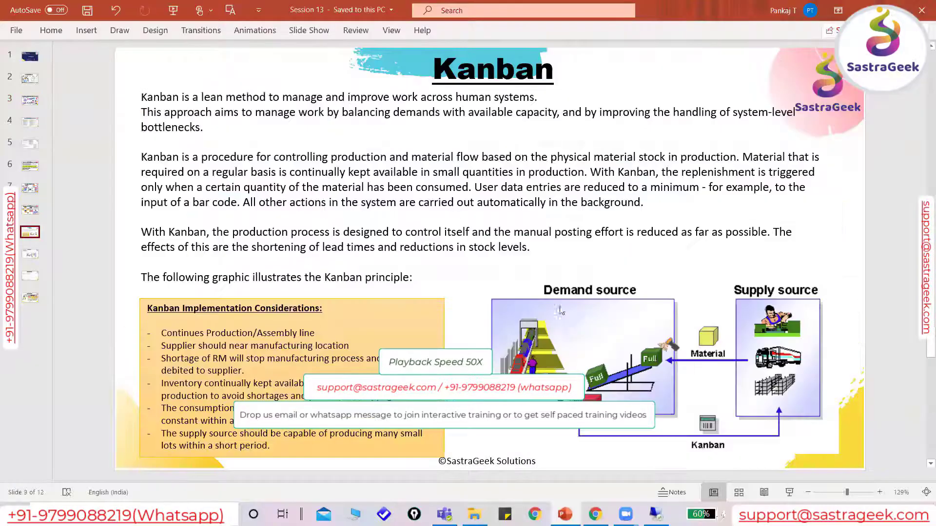
key(F3)
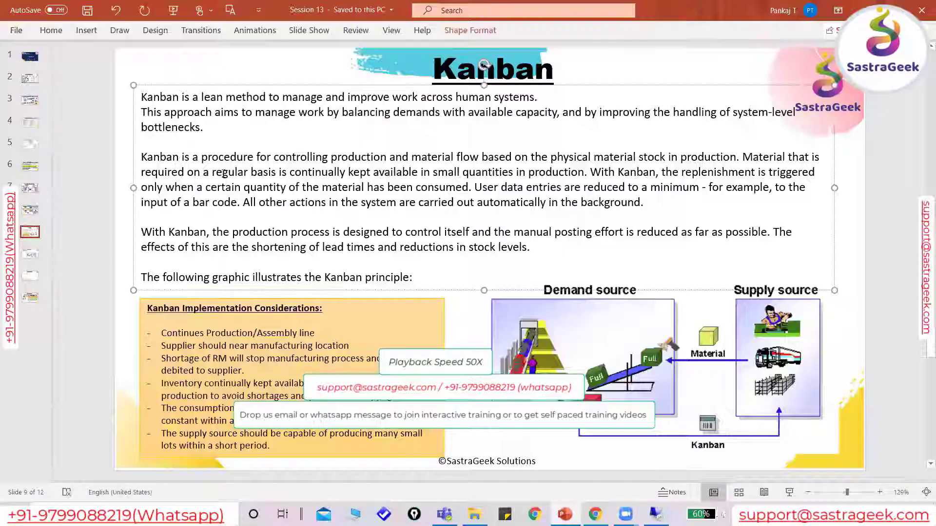
- On the Kanban slide in PowerPoint, outline the demand and supply sources, mark the assembly line and write two circled quantities beside it
drag(480, 277, 497, 444)
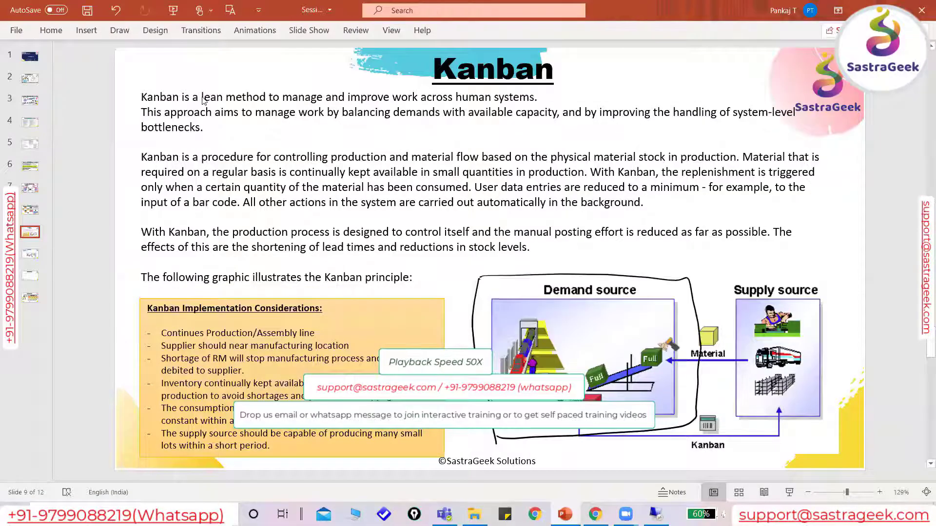
drag(726, 266, 826, 427)
mouse_move(514, 317)
mouse_down()
mouse_move(509, 373)
mouse_move(553, 373)
mouse_up()
drag(468, 251, 439, 293)
drag(458, 298, 446, 319)
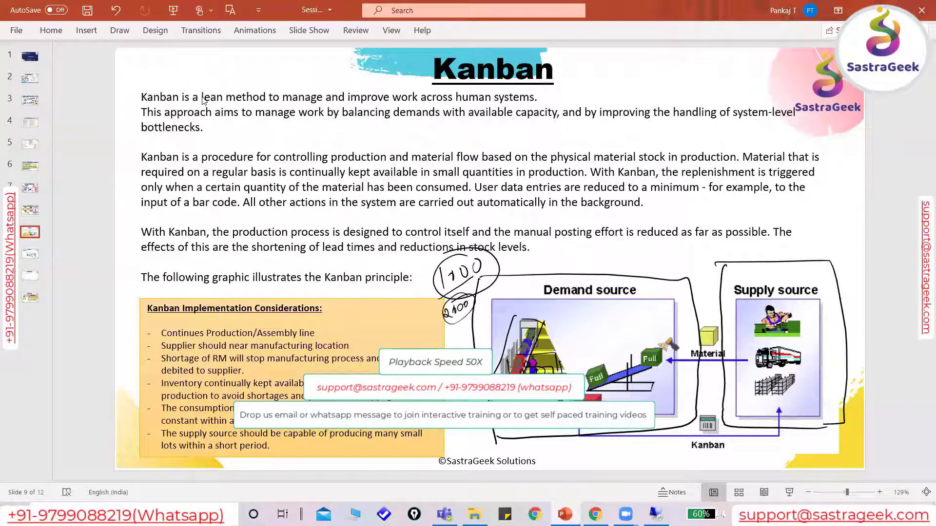
- Sketch three containers labelled 2000 inside the demand source and write an underlined 6000 above it
mouse_move(565, 341)
mouse_down()
mouse_move(633, 336)
mouse_move(593, 371)
mouse_up()
drag(590, 326, 648, 341)
drag(631, 293, 663, 317)
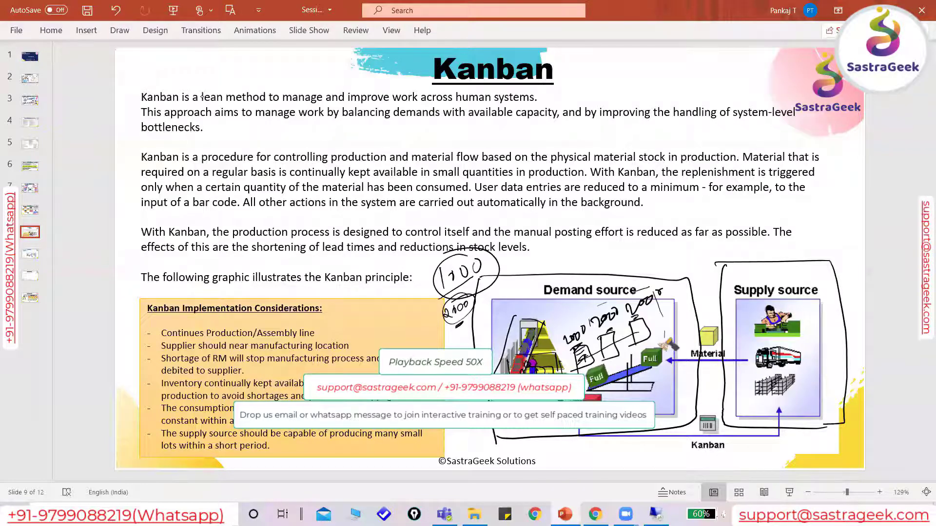
drag(616, 256, 651, 251)
- Draw the connecting lines and arrows between the demand and supply sources and write "PO" beneath the lower line
drag(746, 387, 656, 419)
drag(673, 326, 722, 317)
drag(761, 412, 767, 429)
drag(655, 341, 666, 355)
drag(563, 432, 770, 429)
drag(629, 451, 652, 458)
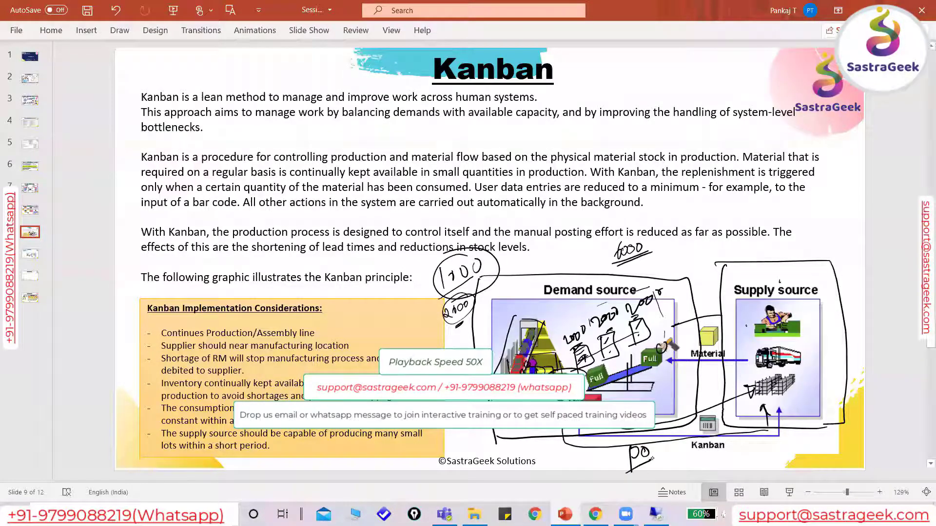
- Circle the material box between the two sources and write "Vendor" above the supply source
drag(706, 319, 702, 351)
drag(633, 321, 654, 307)
drag(760, 239, 824, 251)
- Draw arrows at the first two Kanban implementation considerations and mark the full container in the demand source
drag(136, 340, 159, 334)
drag(678, 336, 654, 341)
drag(125, 356, 157, 347)
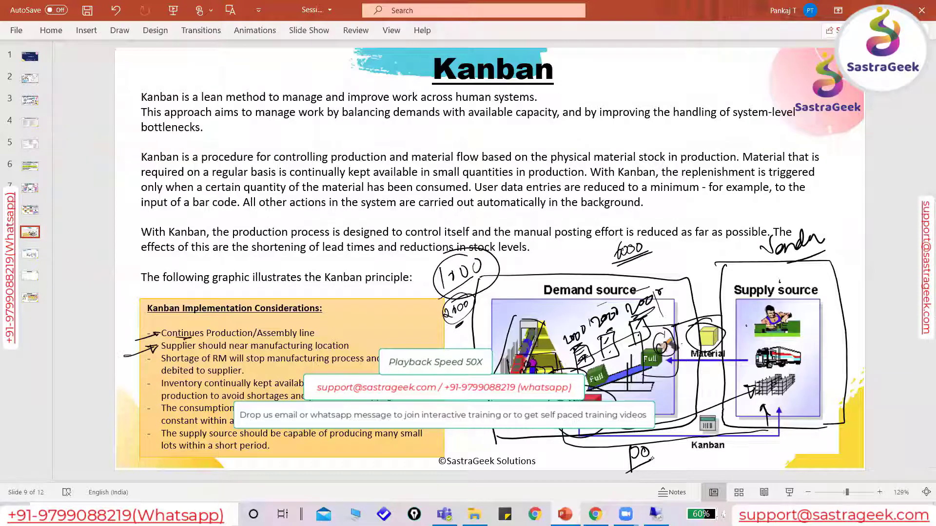